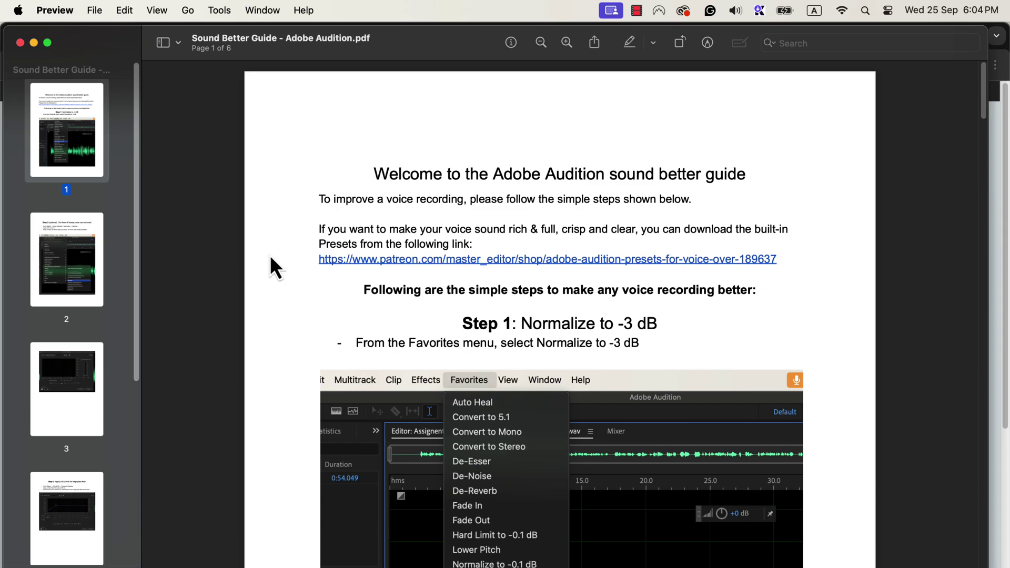
Read step 1 of the Adobe Audition sound better guide PDF, covering normalization to -3 dB.
scroll(270, 256, "down", 10)
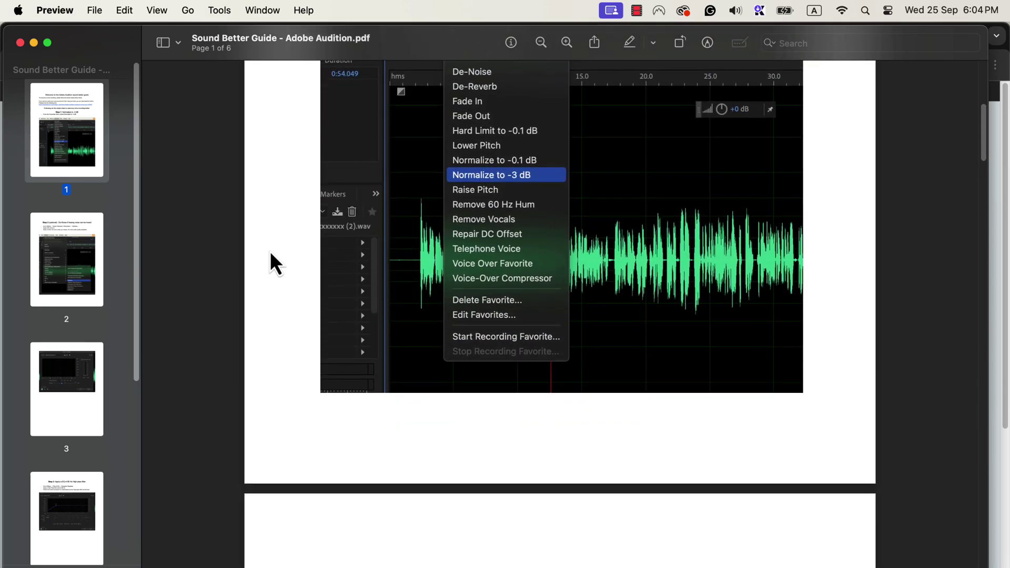
scroll(270, 252, "down", 3)
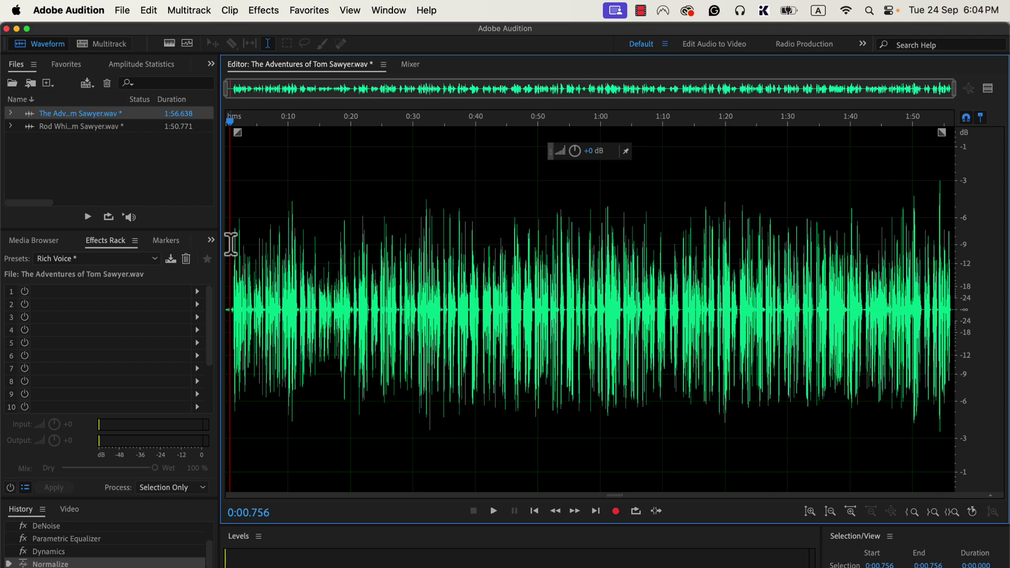
In Adobe Audition, play the Tom Sawyer recording while alternating between the Open and final Normalize history states to compare original and processed sound.
key("space")
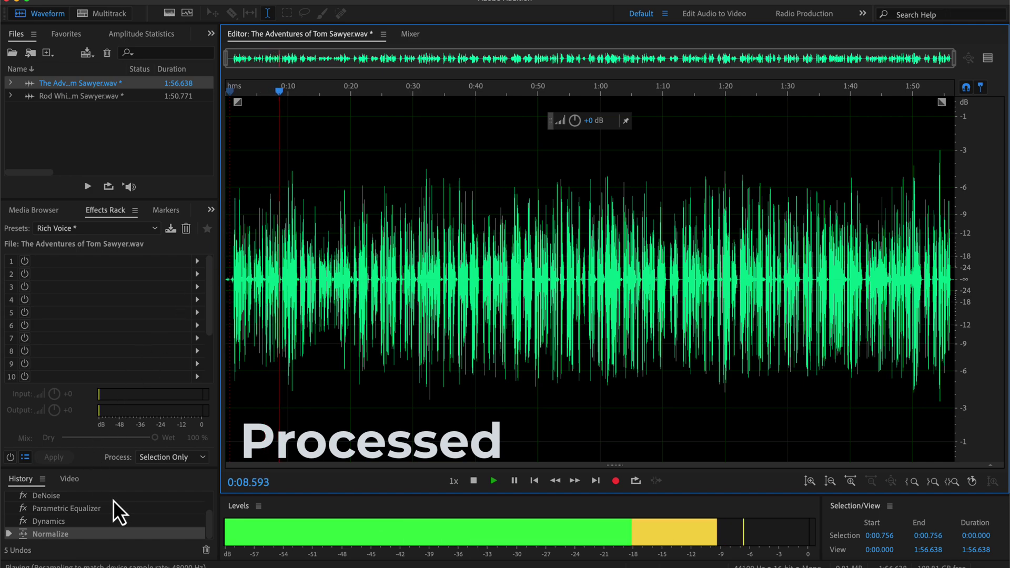
scroll(101, 517, "up", 3)
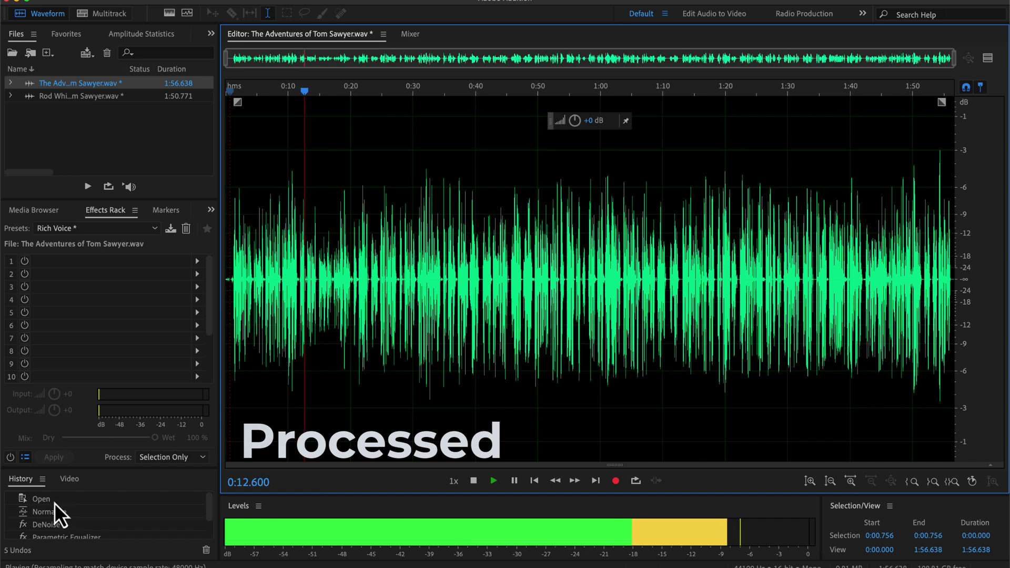
left_click(55, 499)
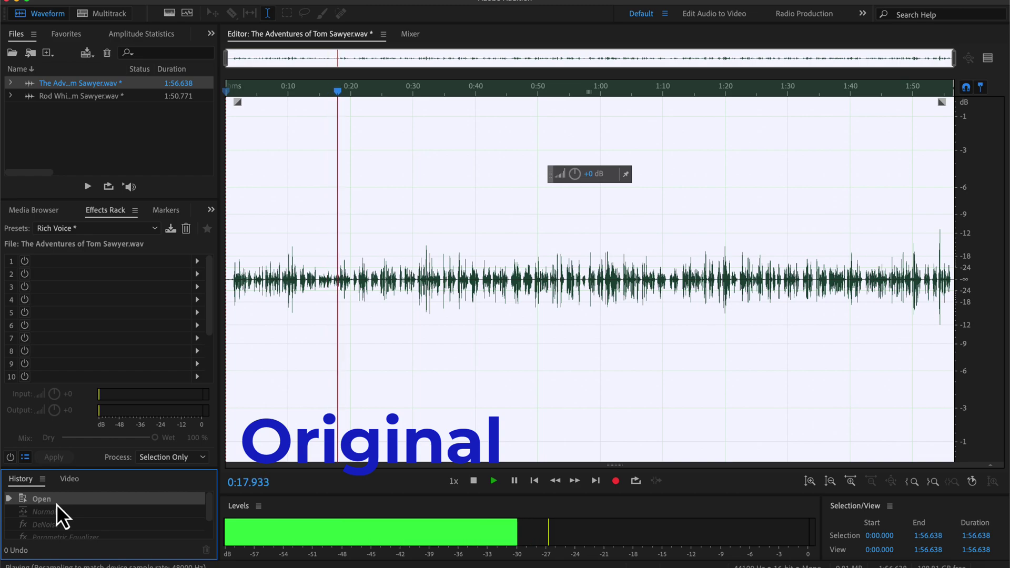
scroll(58, 506, "down", 1)
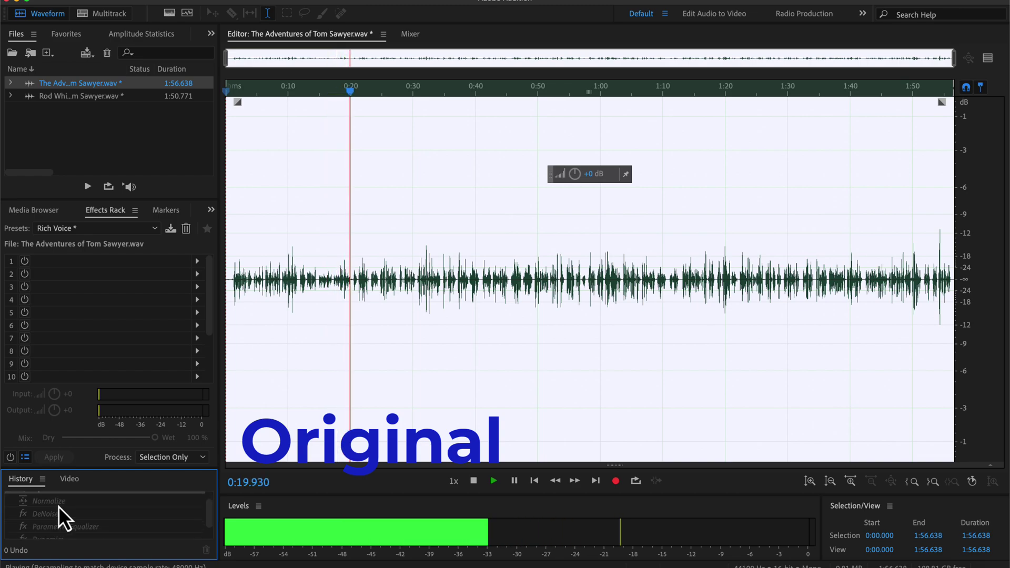
scroll(56, 535, "down", 1)
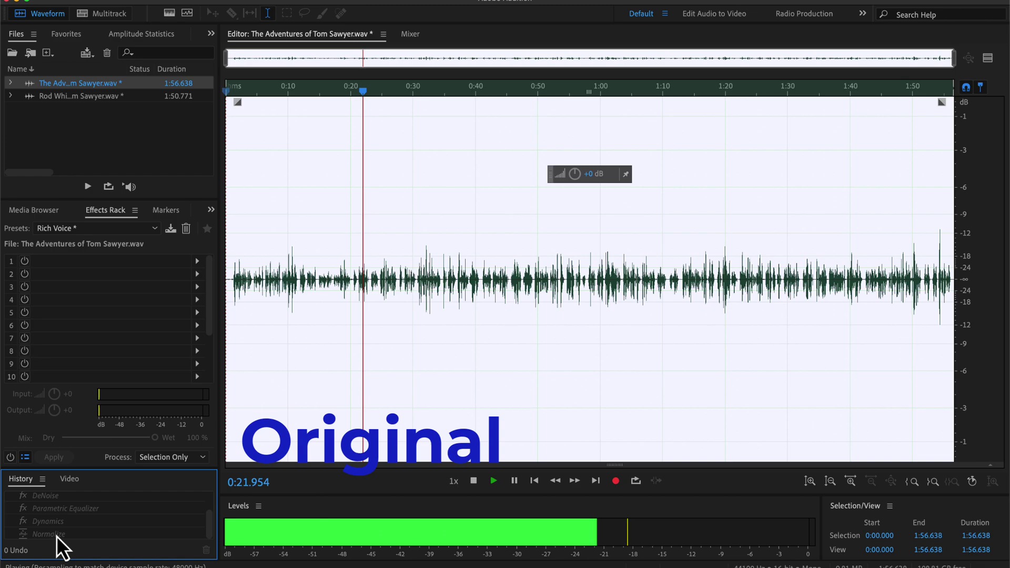
left_click(56, 535)
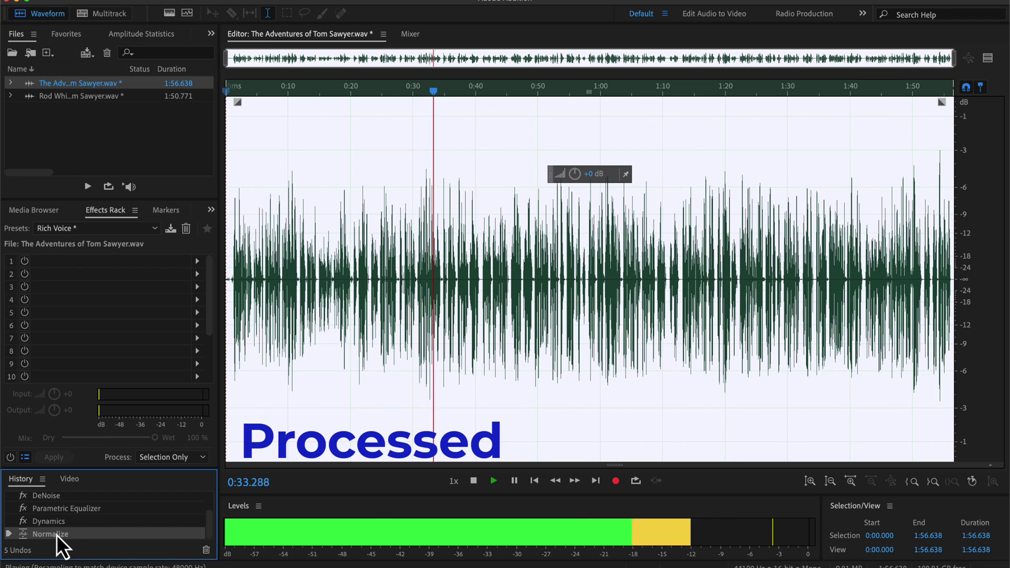
scroll(56, 535, "up", 2)
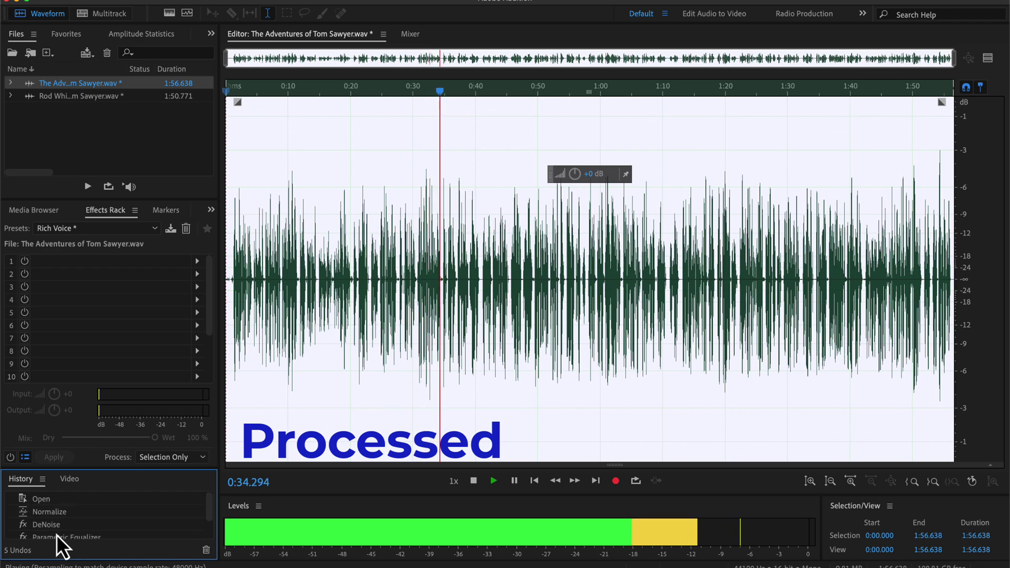
left_click(59, 501)
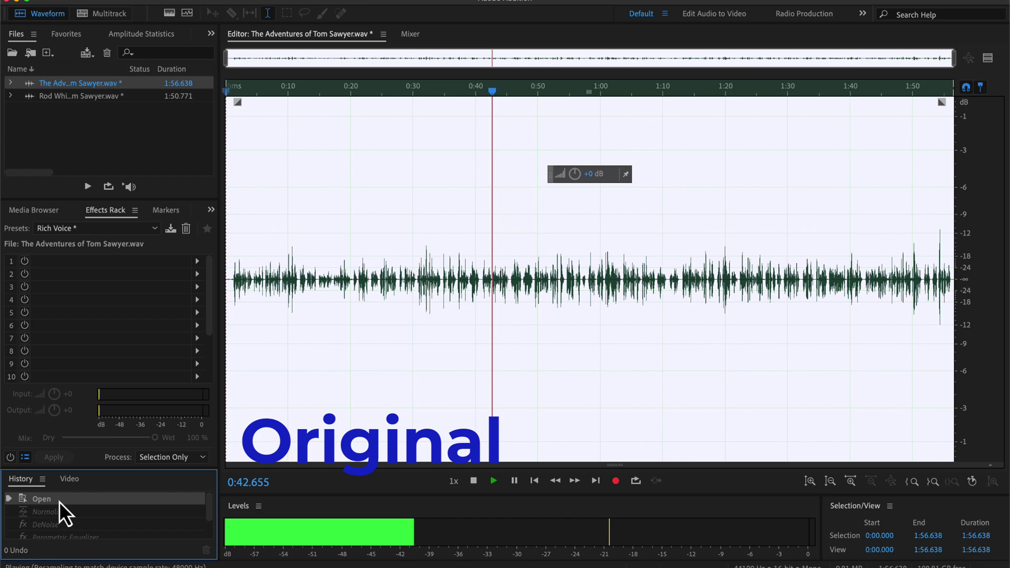
scroll(59, 501, "down", 2)
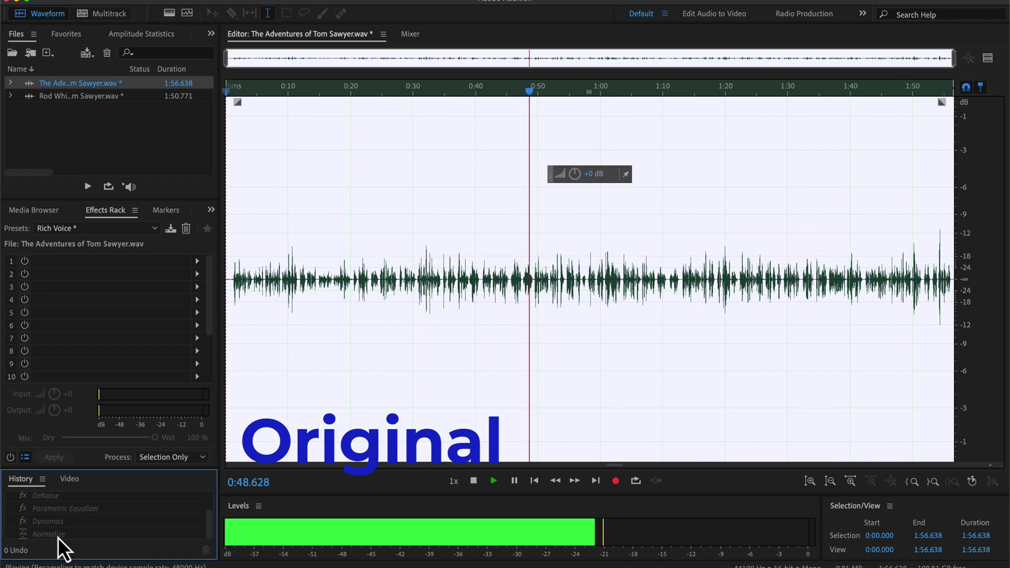
left_click(57, 537)
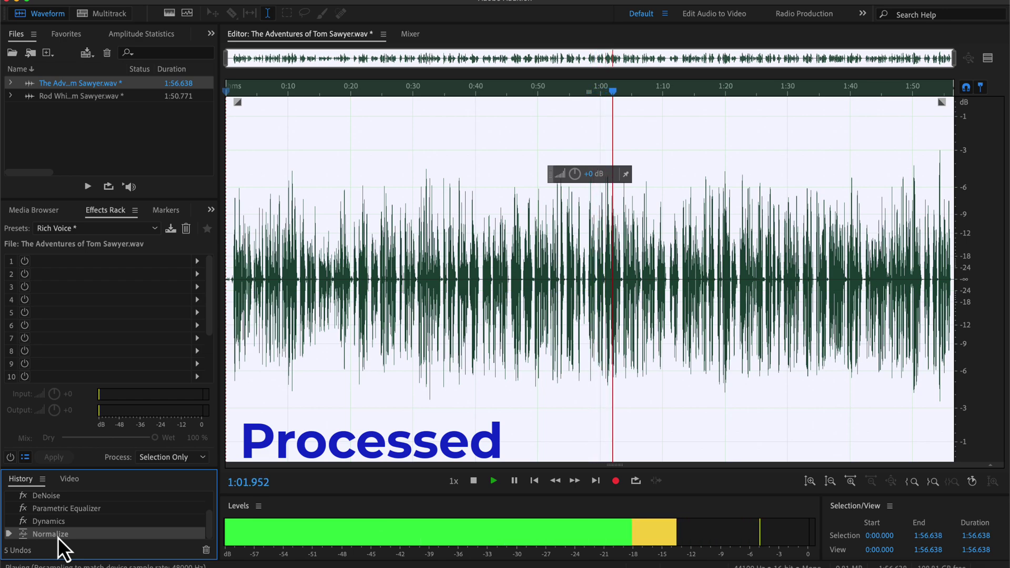
key("space")
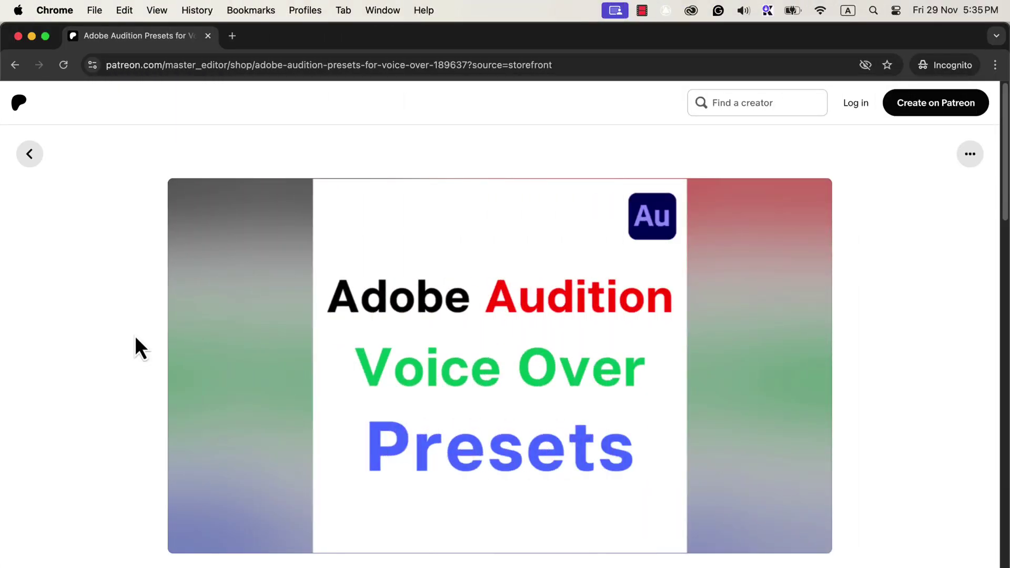
In Chrome, review the Patreon shop page for the Adobe Audition voice-over presets, including the list of included presets.
scroll(135, 337, "down", 2)
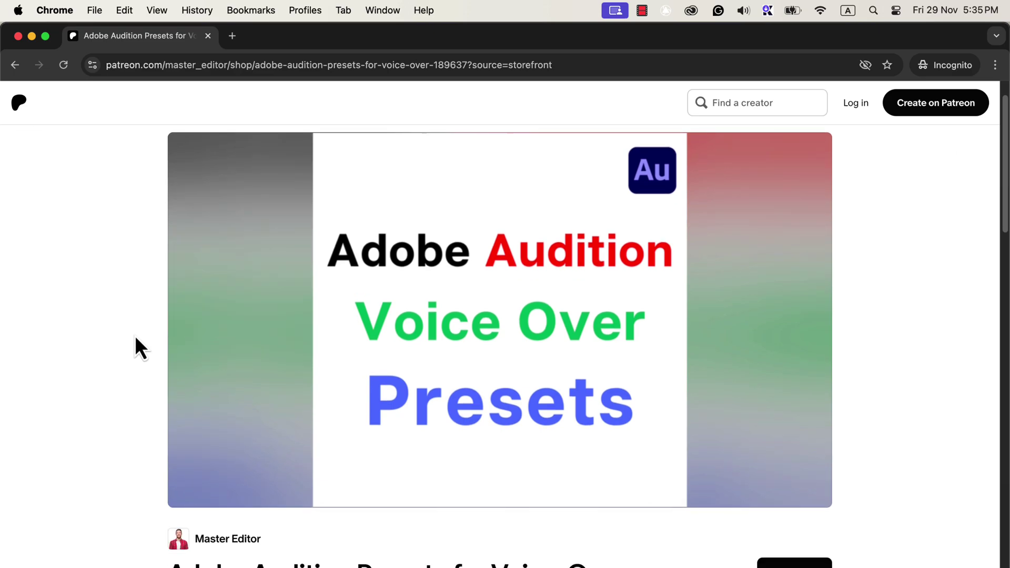
scroll(135, 338, "down", 5)
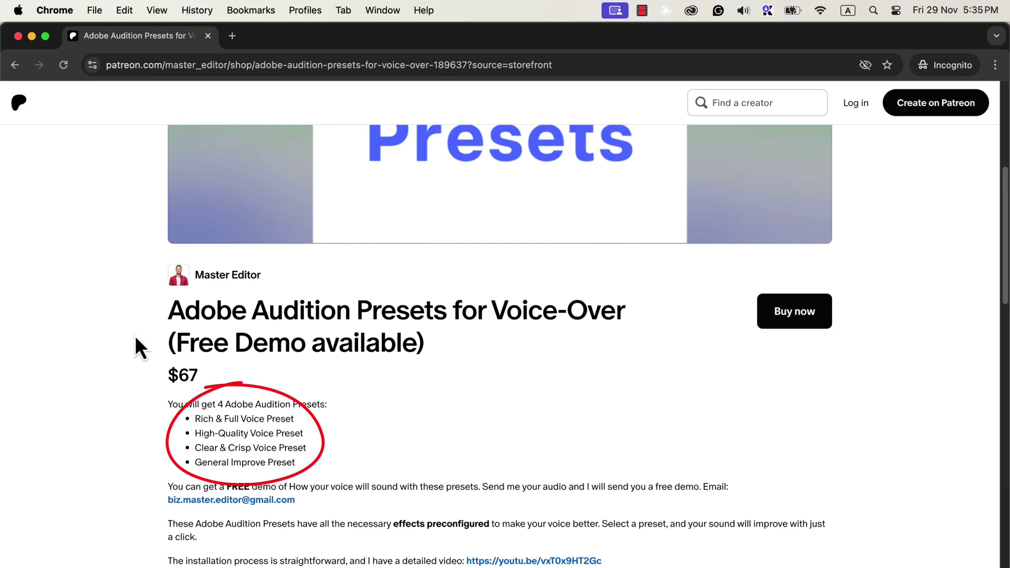
scroll(135, 338, "down", 4)
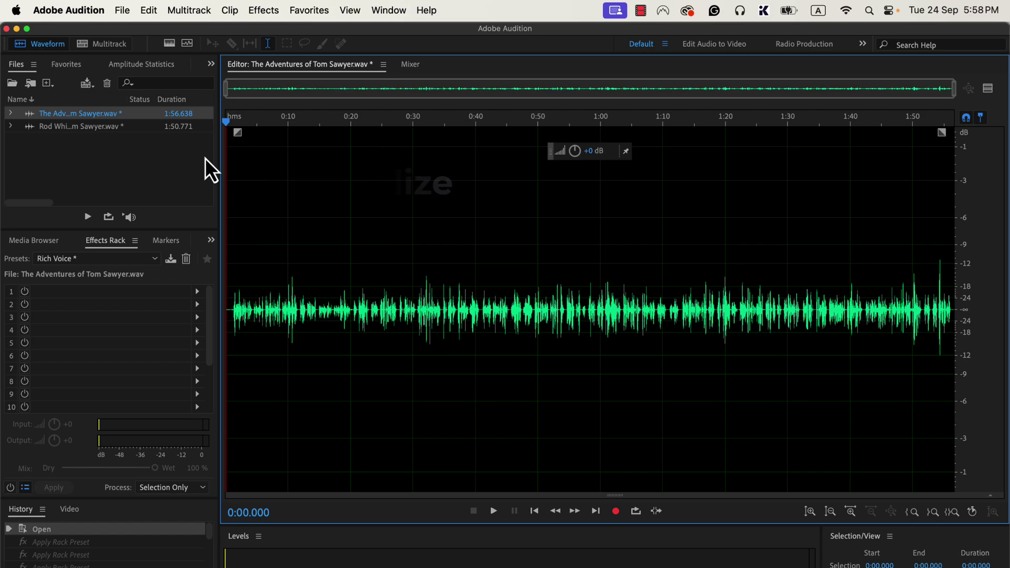
In Adobe Audition, normalize the original Tom Sawyer recording to -3 dB with the favorite.
left_click(309, 12)
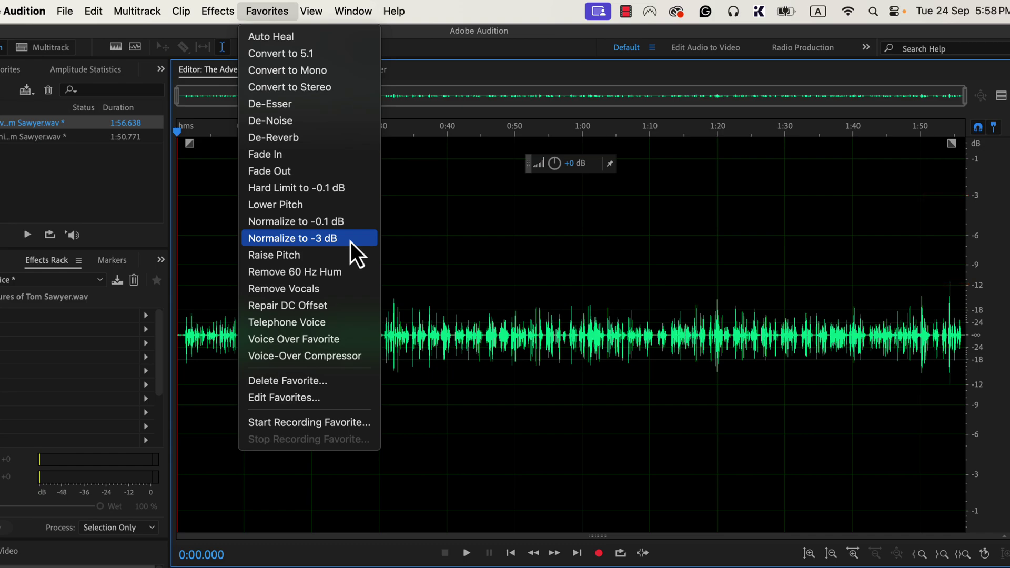
left_click(350, 241)
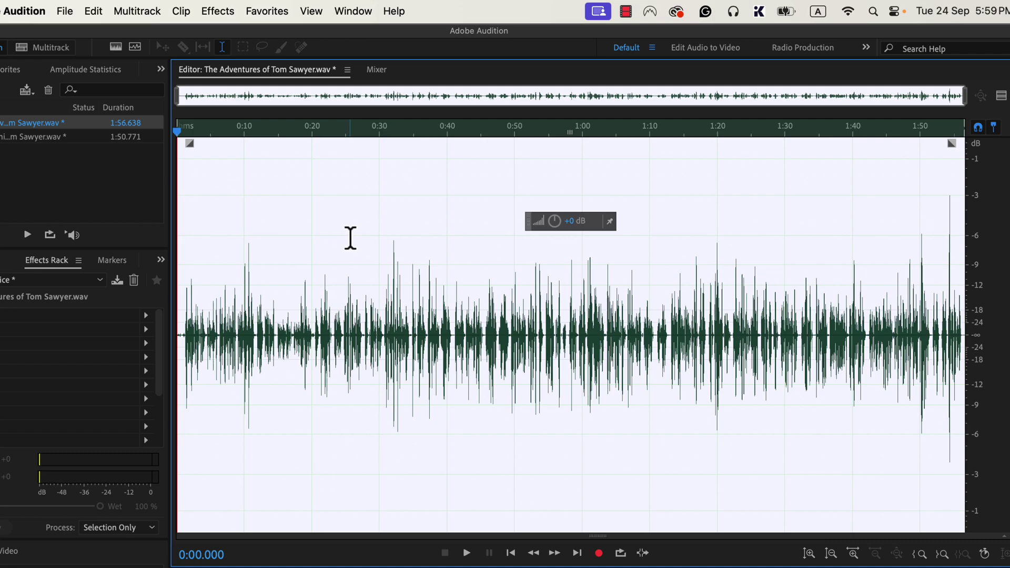
Apply the DeNoise effect to the recording with a slightly reduced amount.
left_click(230, 11)
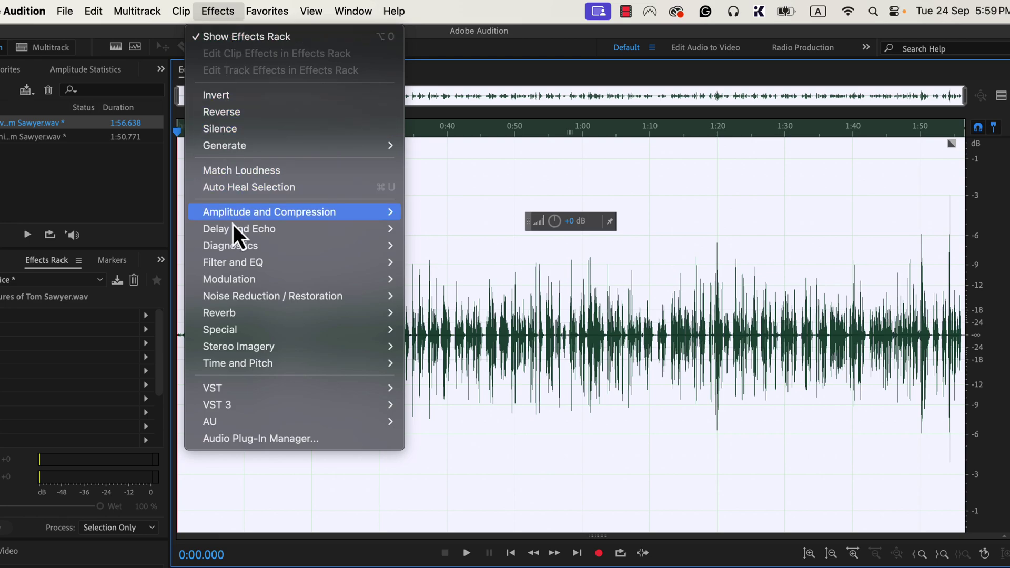
mouse_move(248, 303)
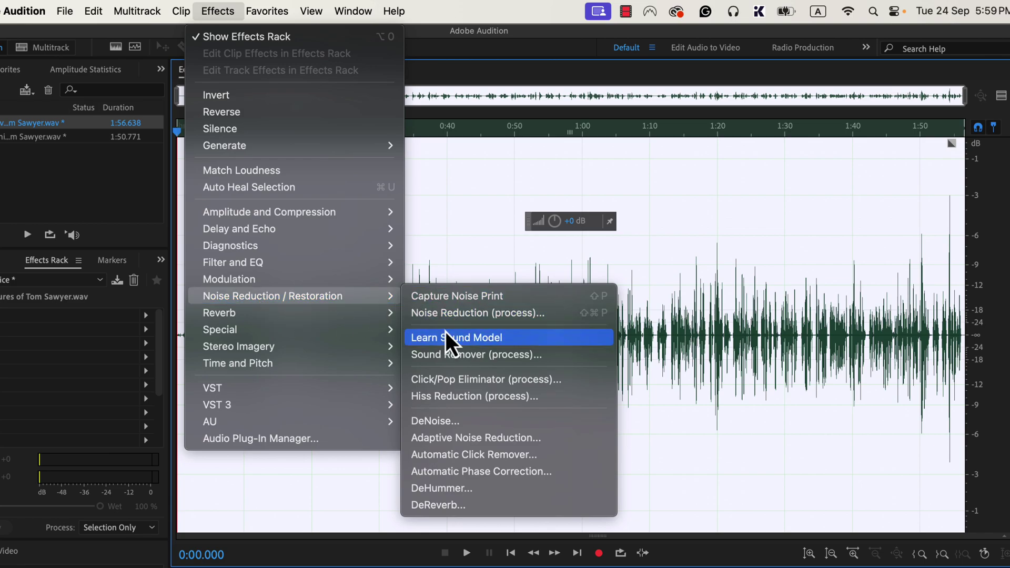
left_click(484, 424)
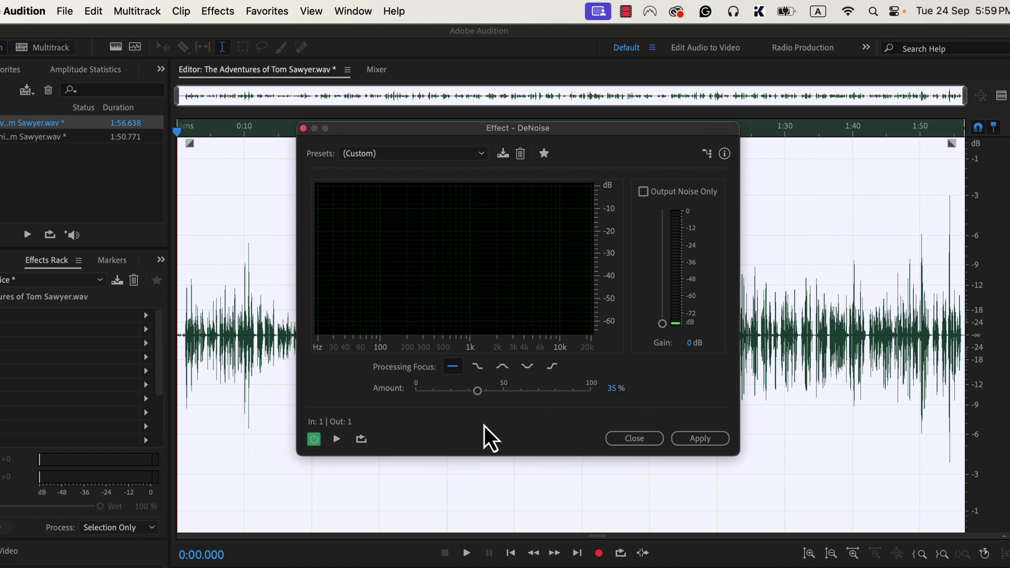
left_click(478, 394)
left_click_drag(472, 396, 465, 396)
left_click(686, 439)
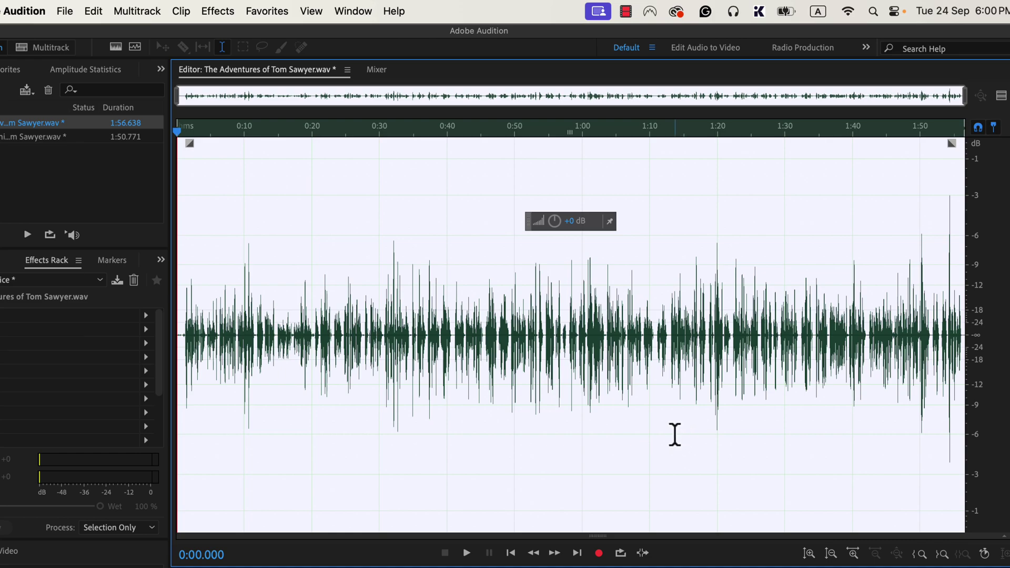
Open the Parametric Equalizer effect for the recording and load its (Default) preset.
left_click(218, 11)
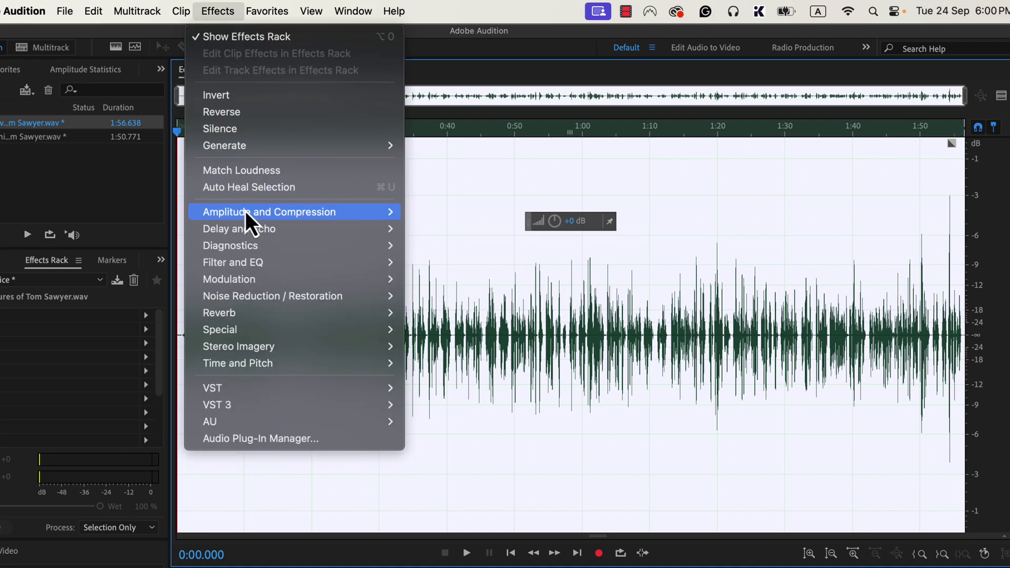
mouse_move(252, 262)
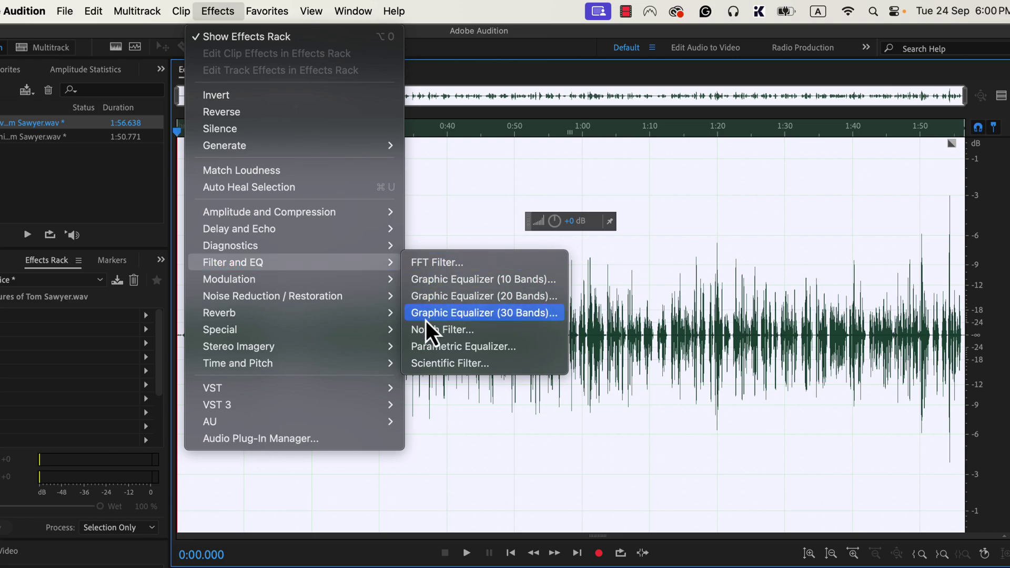
left_click(517, 350)
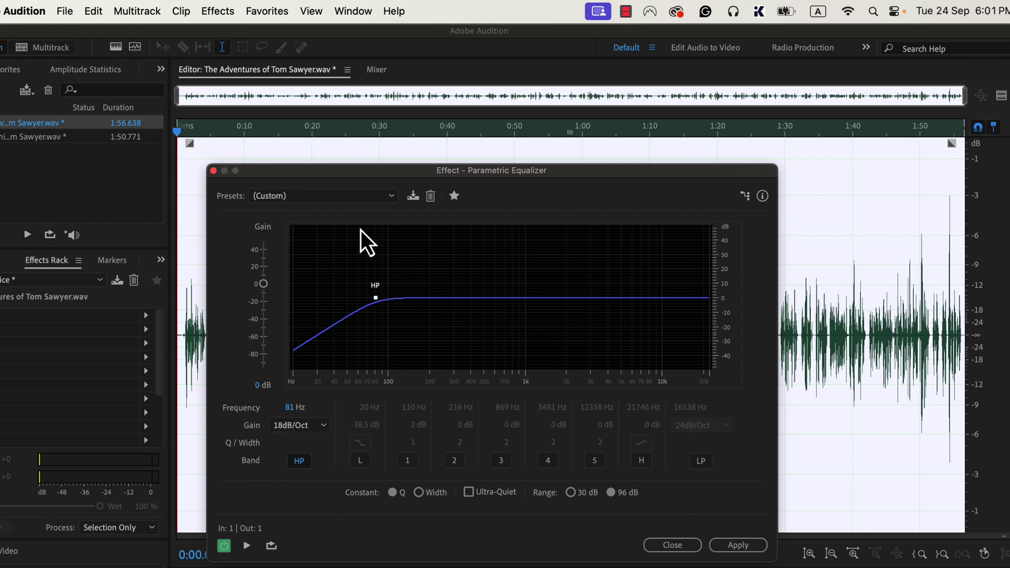
left_click(339, 200)
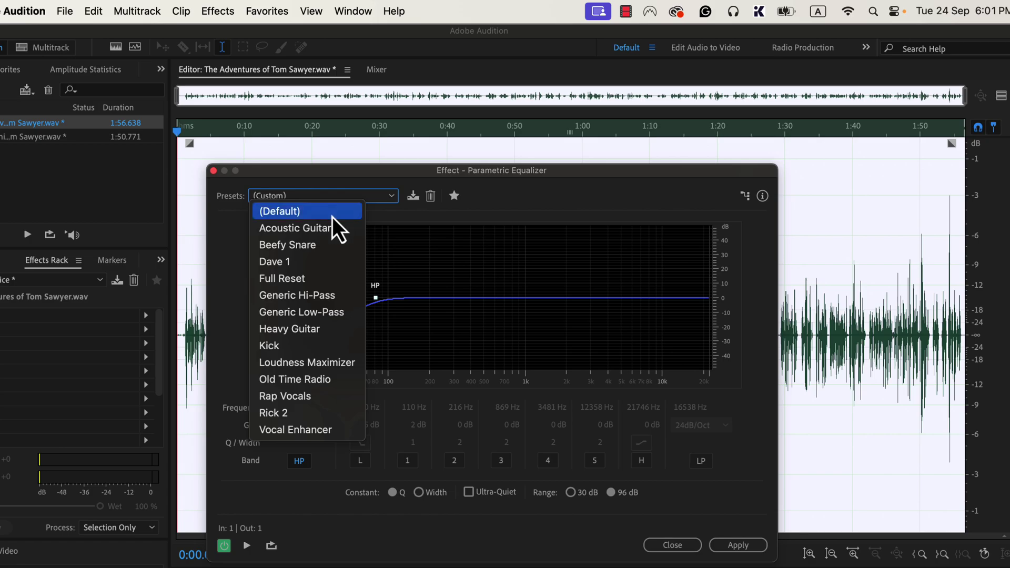
left_click(332, 217)
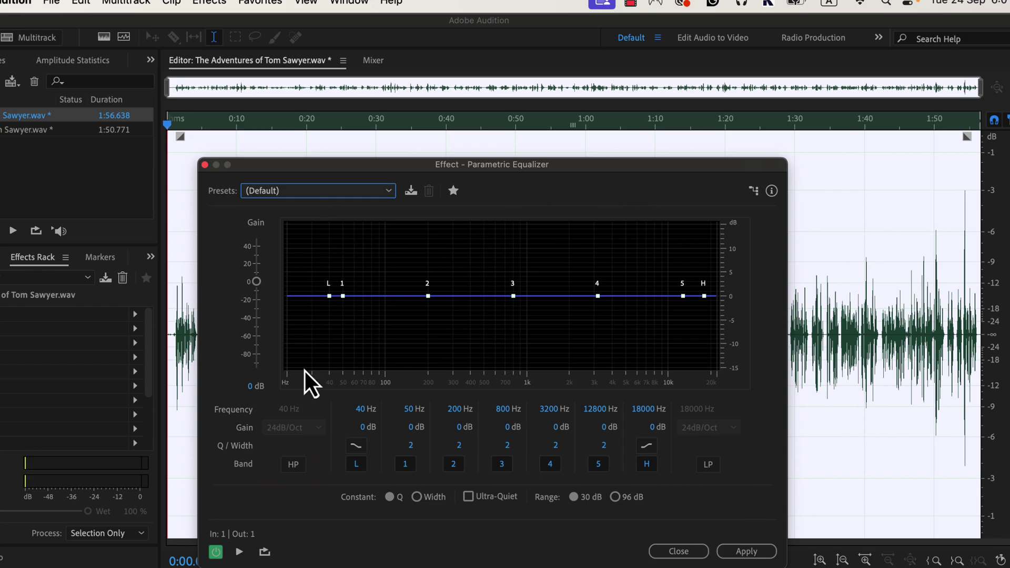
Enable the equalizer's high-pass band, set its frequency to 72 Hz, and apply the effect to the recording.
left_click(293, 465)
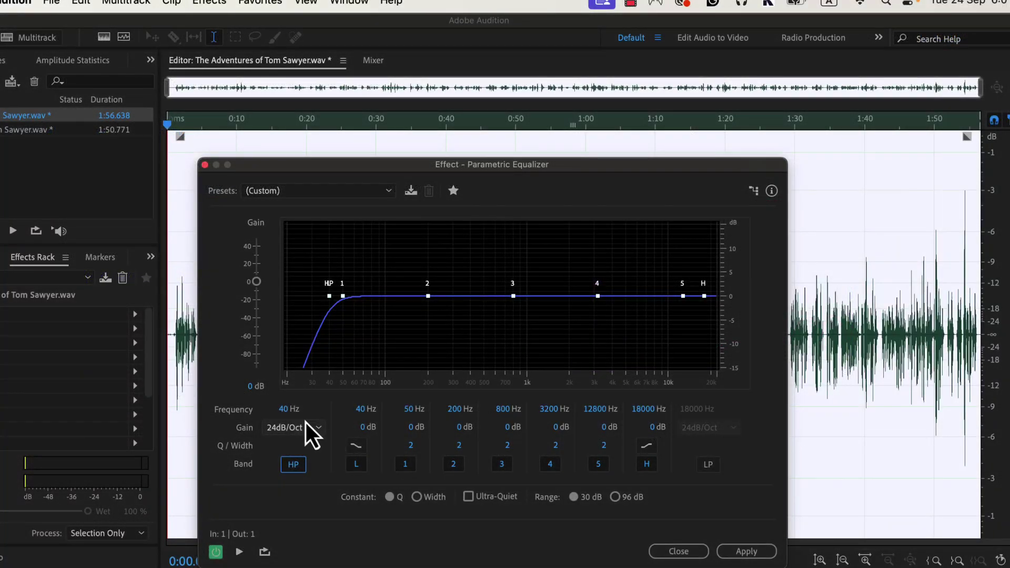
left_click_drag(283, 409, 312, 411)
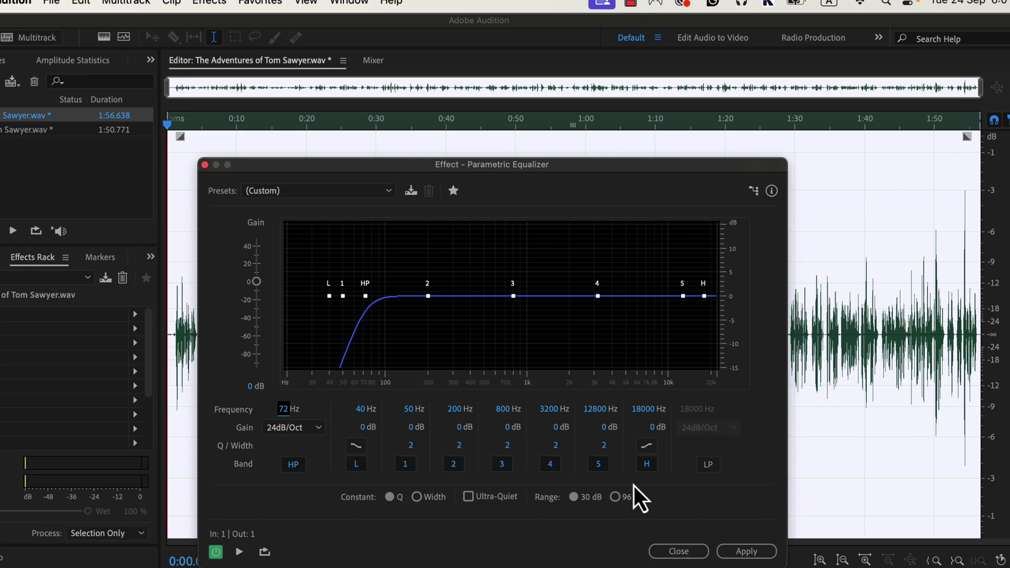
left_click(744, 551)
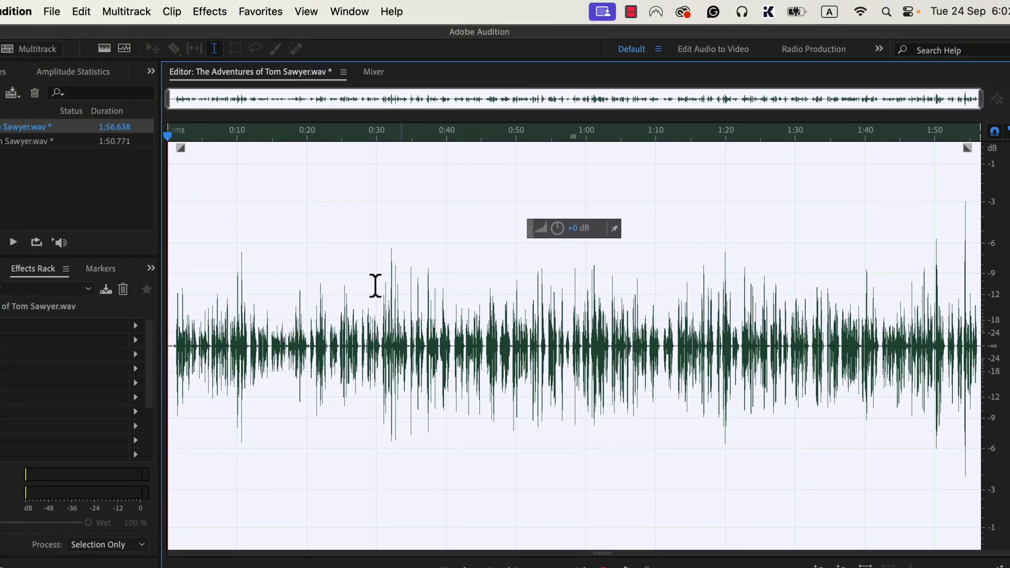
Open the Dynamics effect for the recording and load the Soft Compression preset.
left_click(208, 11)
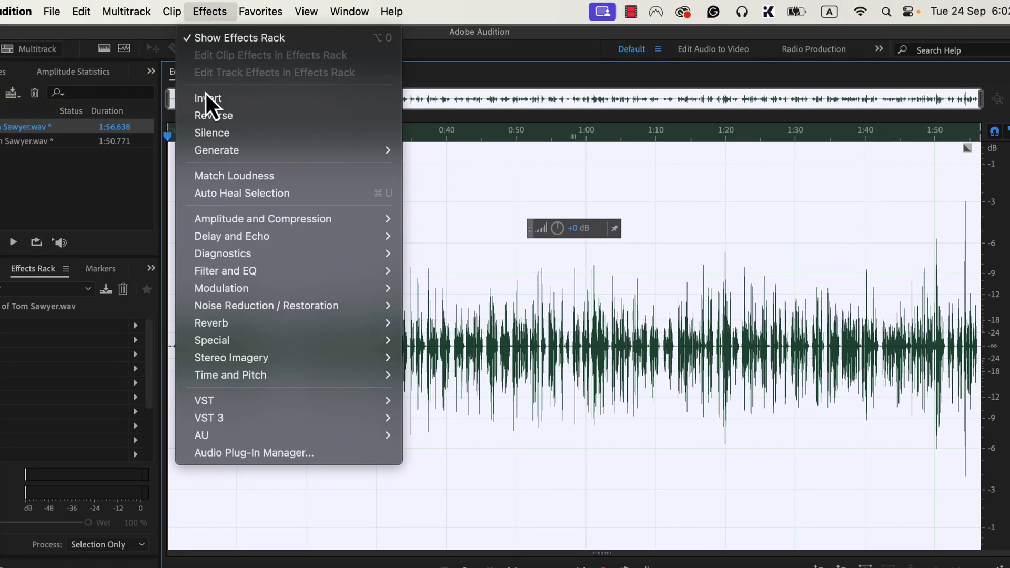
mouse_move(229, 219)
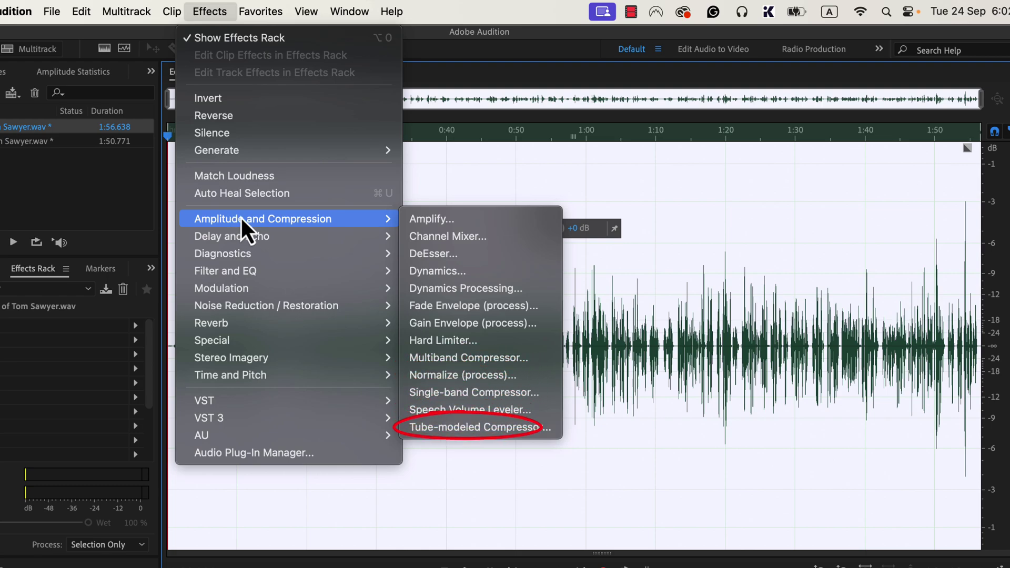
left_click(478, 270)
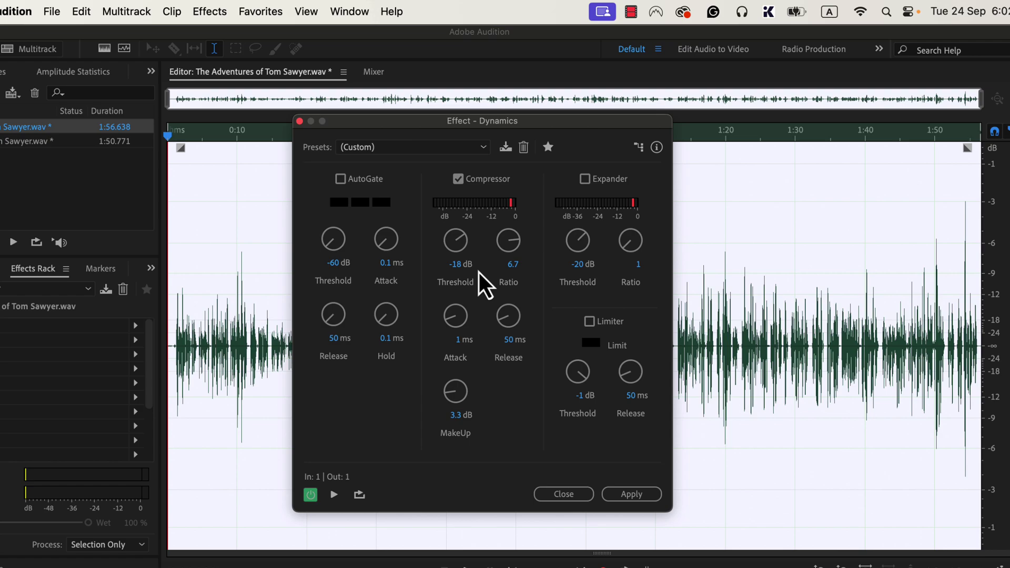
left_click(376, 149)
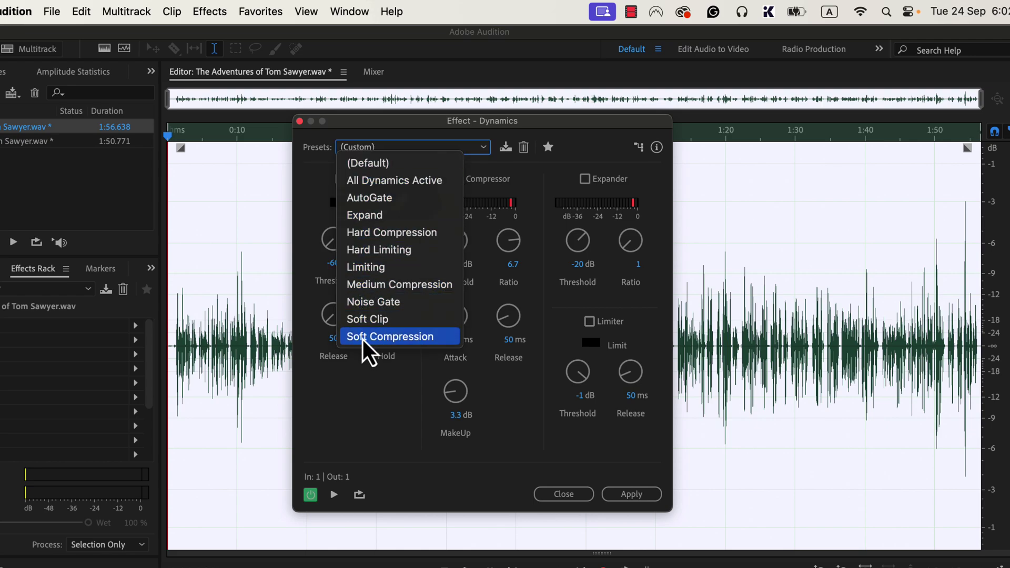
left_click(441, 340)
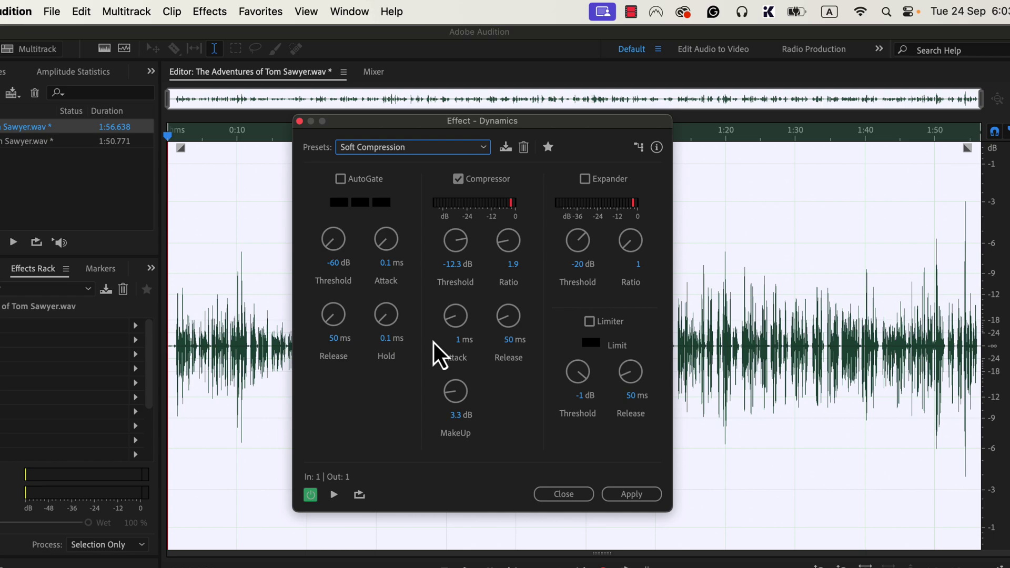
Set the compressor's threshold to about -15.4 dB and its ratio to about 2.2, and apply the Dynamics effect to the recording.
left_click_drag(456, 241, 463, 247)
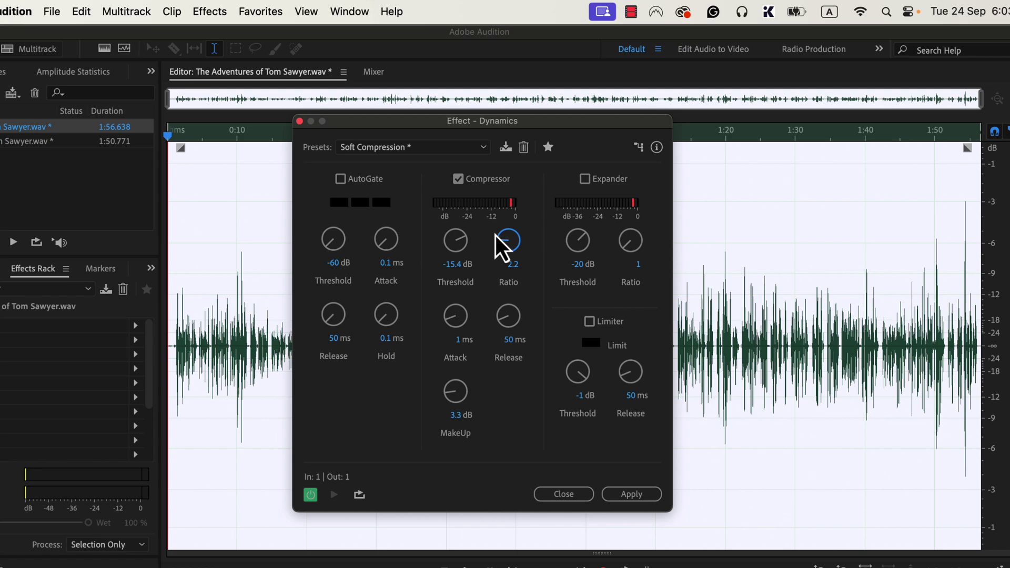
left_click_drag(501, 230, 503, 228)
left_click(614, 491)
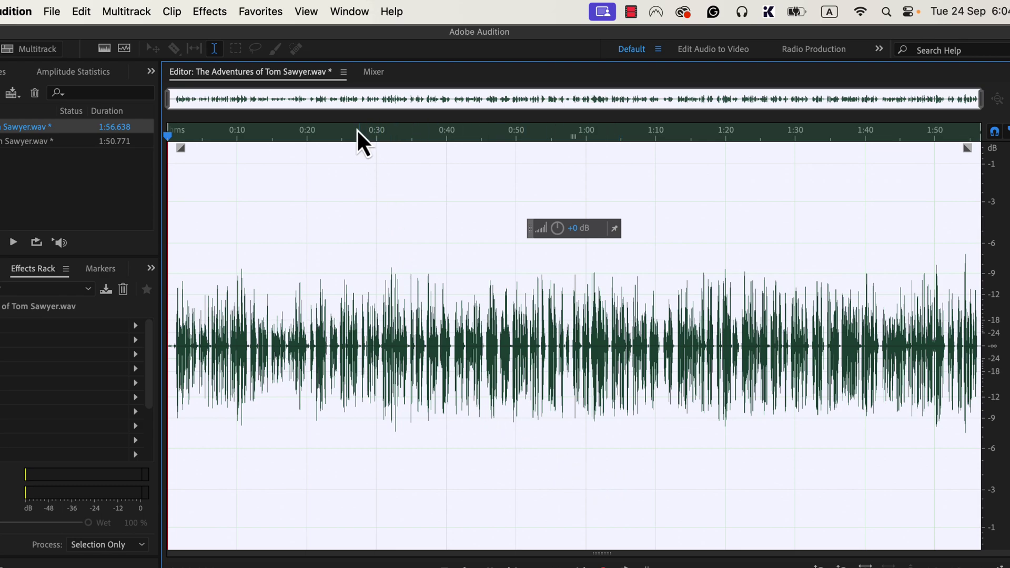
Normalize the recording to -3 dB and play it from near the start.
left_click(262, 12)
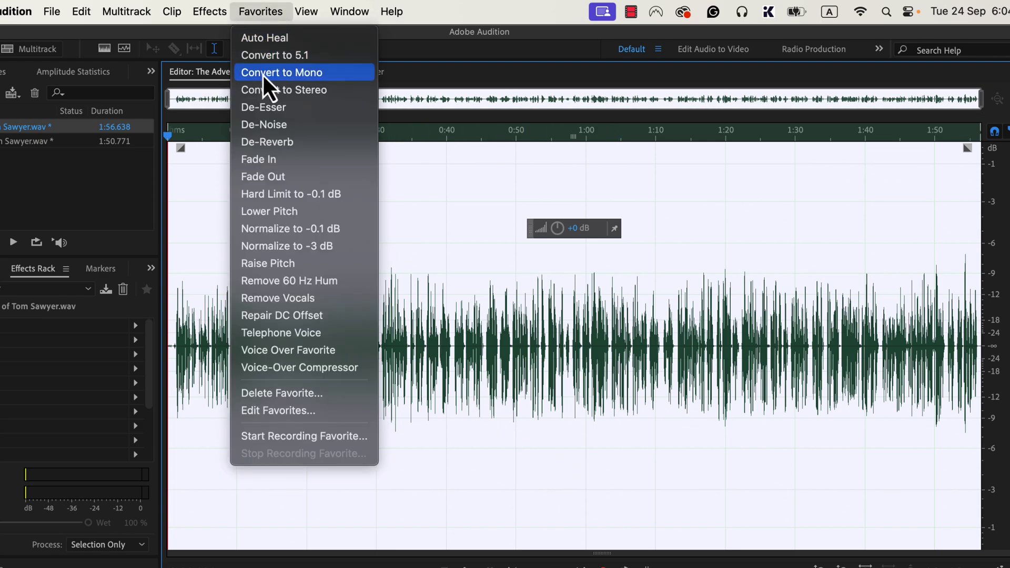
left_click(345, 246)
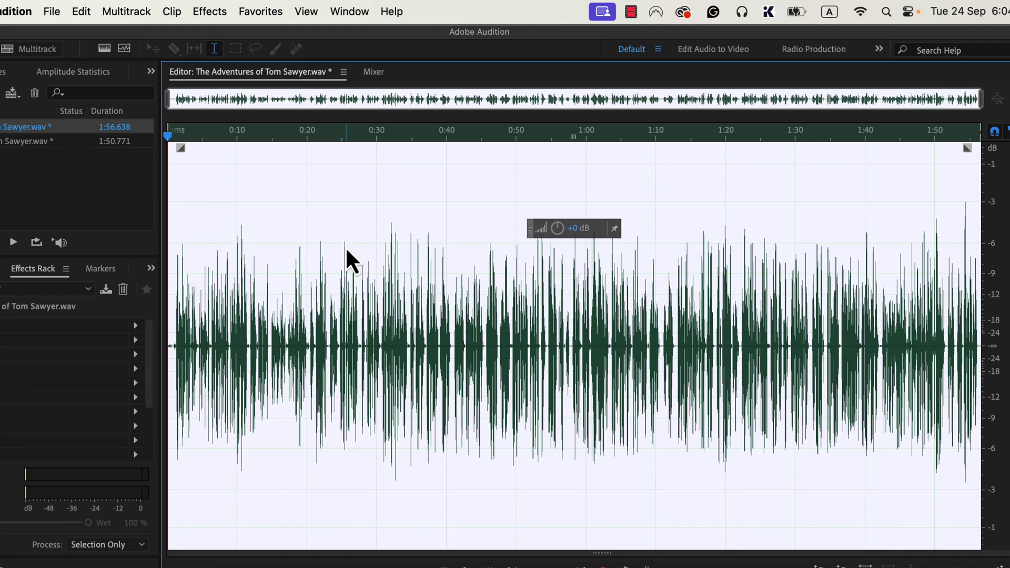
left_click(173, 271)
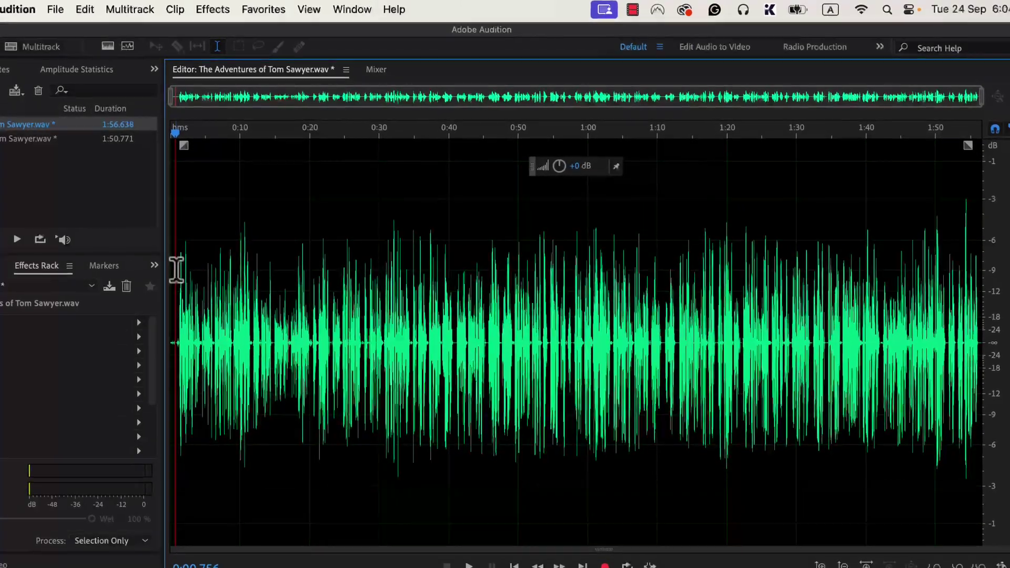
key("space")
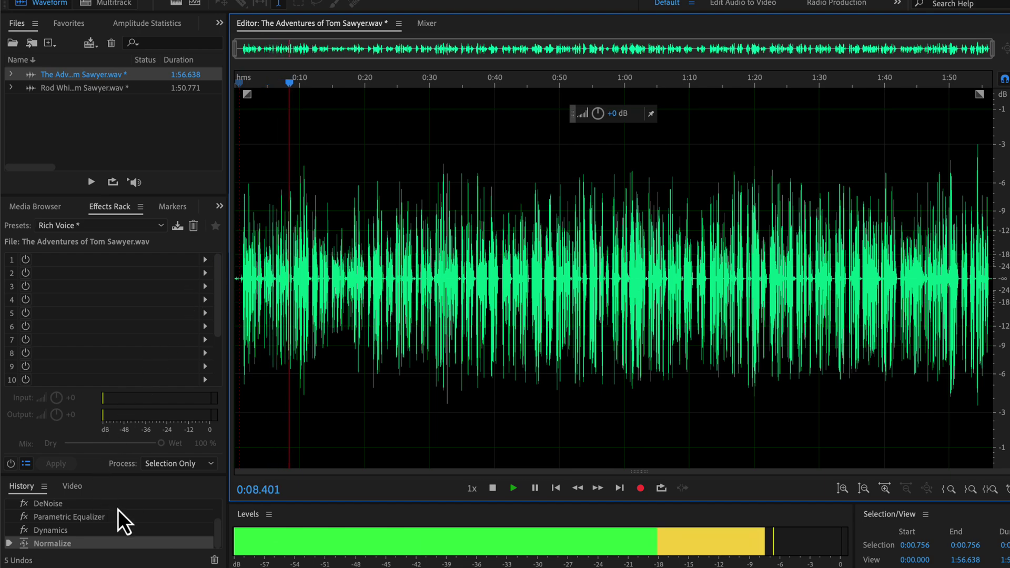
Compare the original Open state with the final Normalize state twice during playback, ending on Normalize, and stop the playback.
scroll(105, 527, "up", 2)
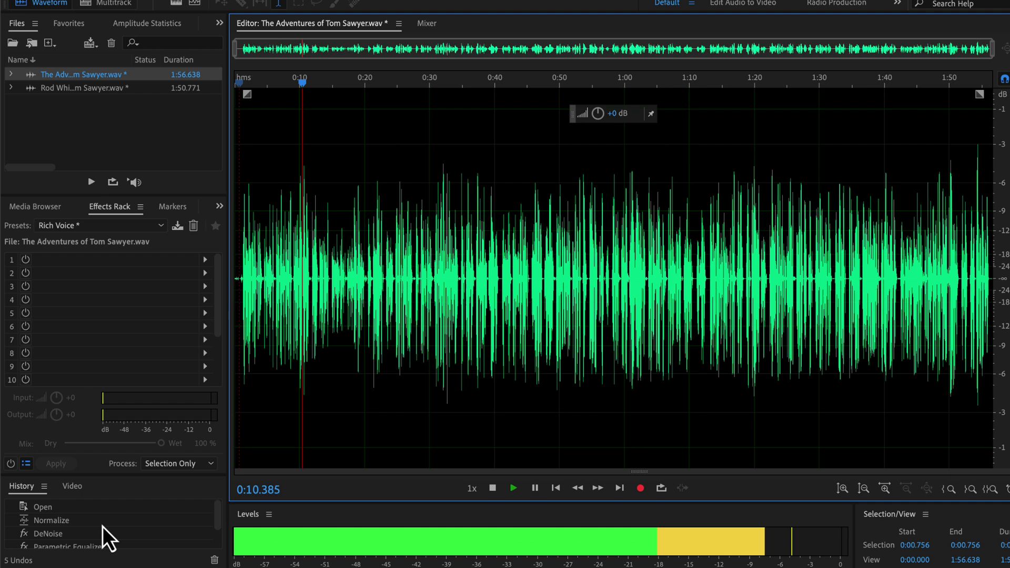
left_click(57, 511)
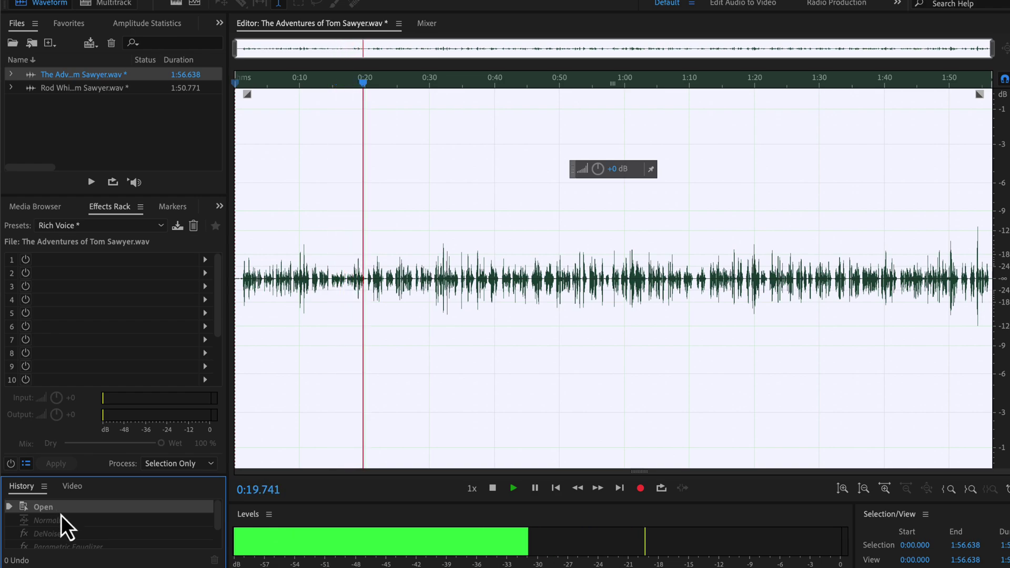
scroll(58, 542, "down", 2)
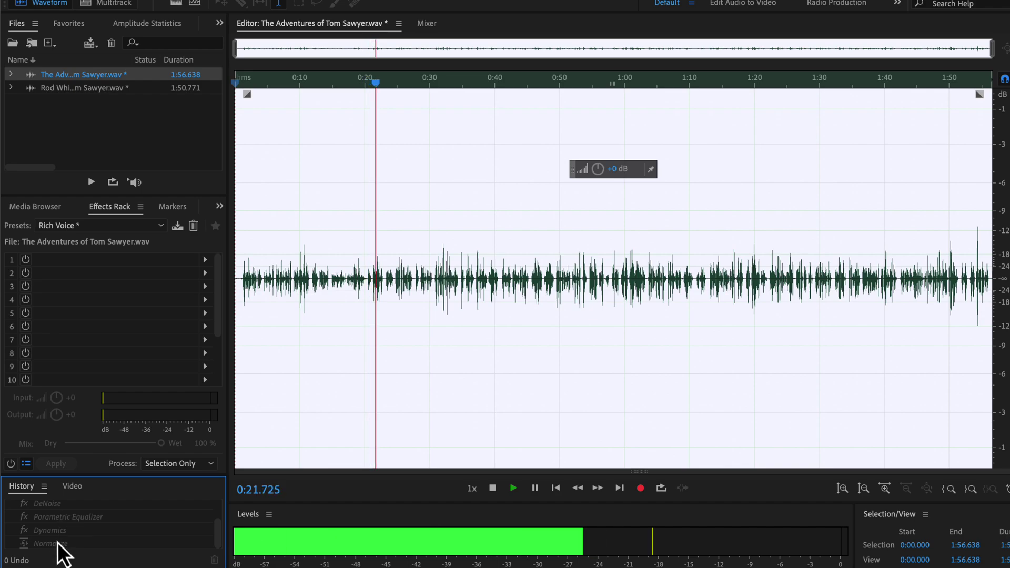
left_click(58, 542)
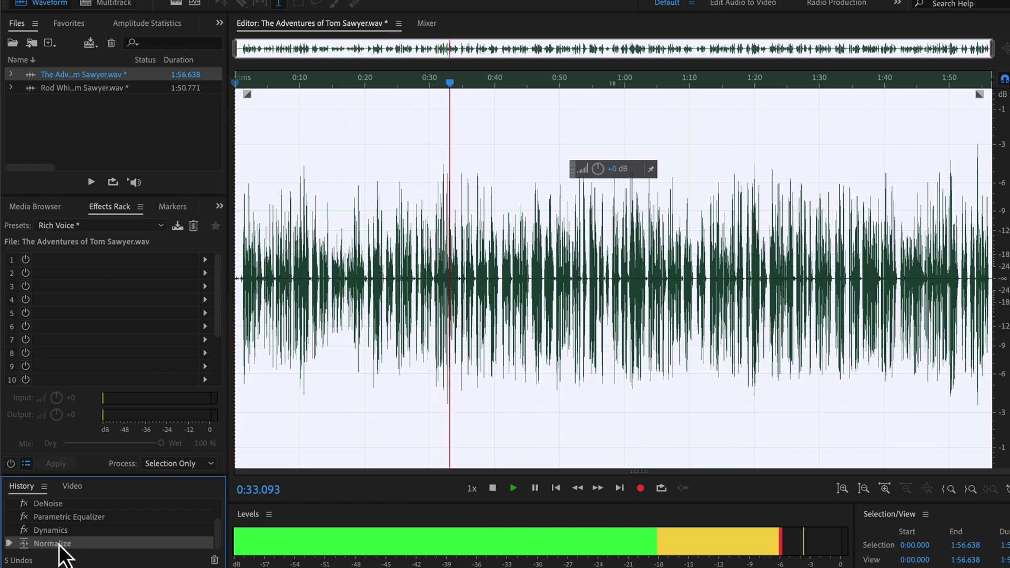
scroll(60, 547, "up", 3)
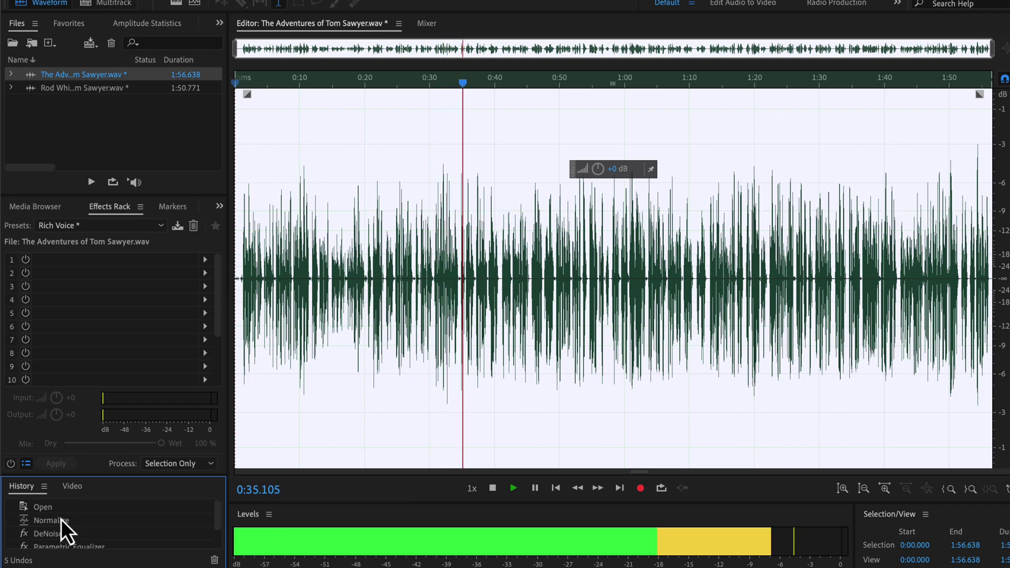
left_click(62, 509)
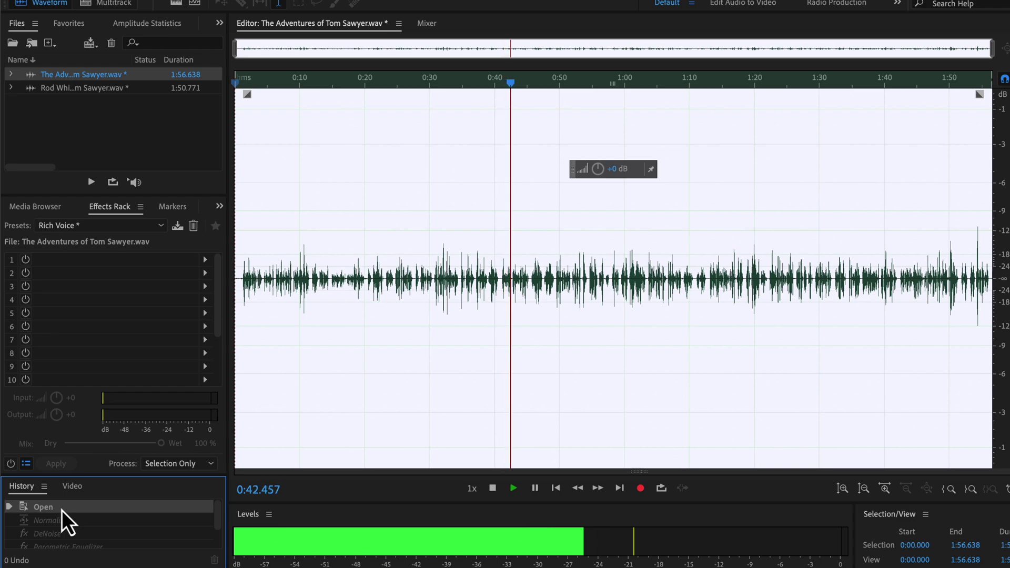
scroll(61, 510, "down", 2)
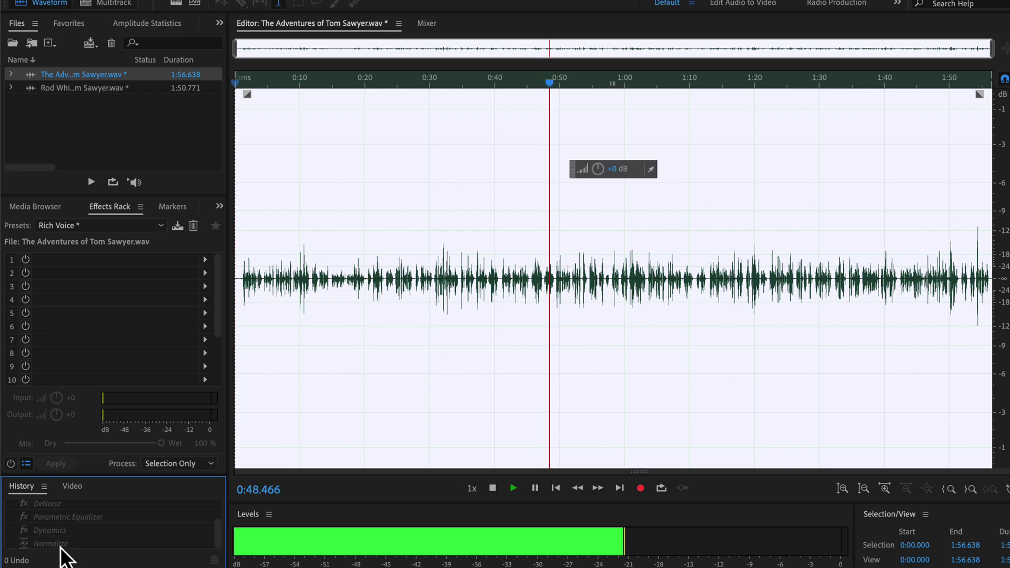
left_click(60, 545)
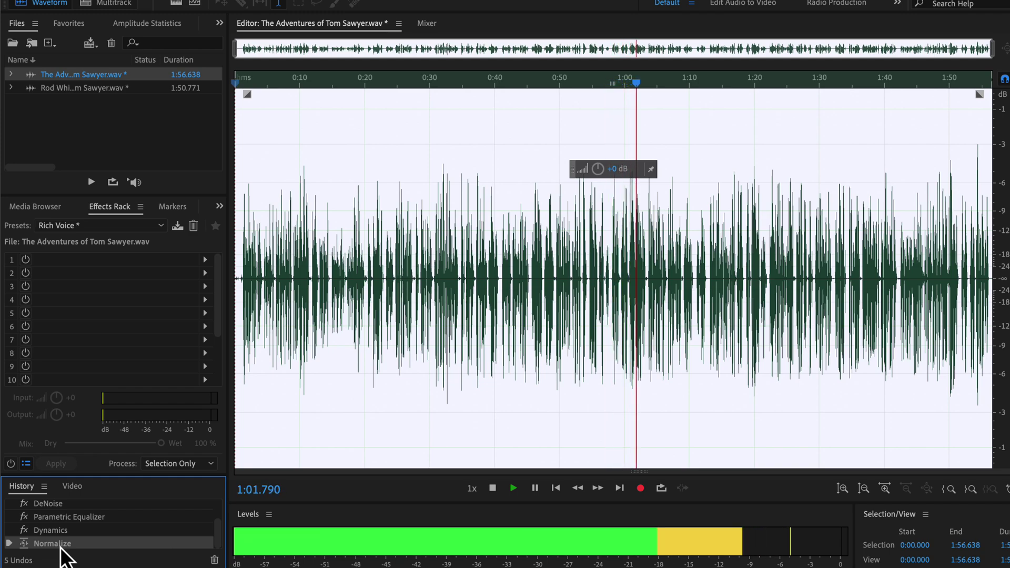
key("space")
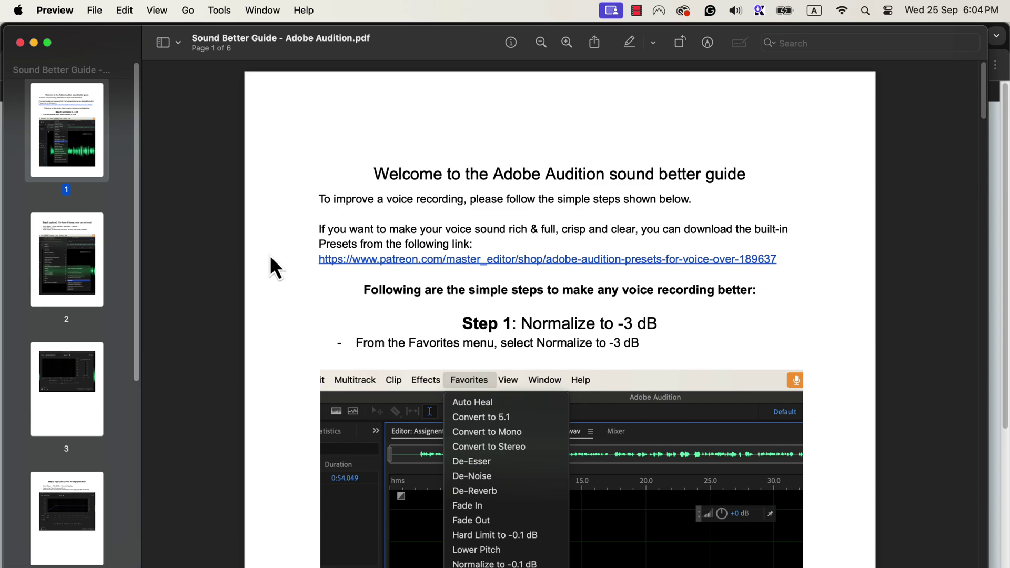
Look through the Sound Better Guide PDF in Preview and the Adobe Audition Bundle shop page on Patreon in Chrome.
scroll(270, 254, "down", 10)
scroll(270, 252, "down", 5)
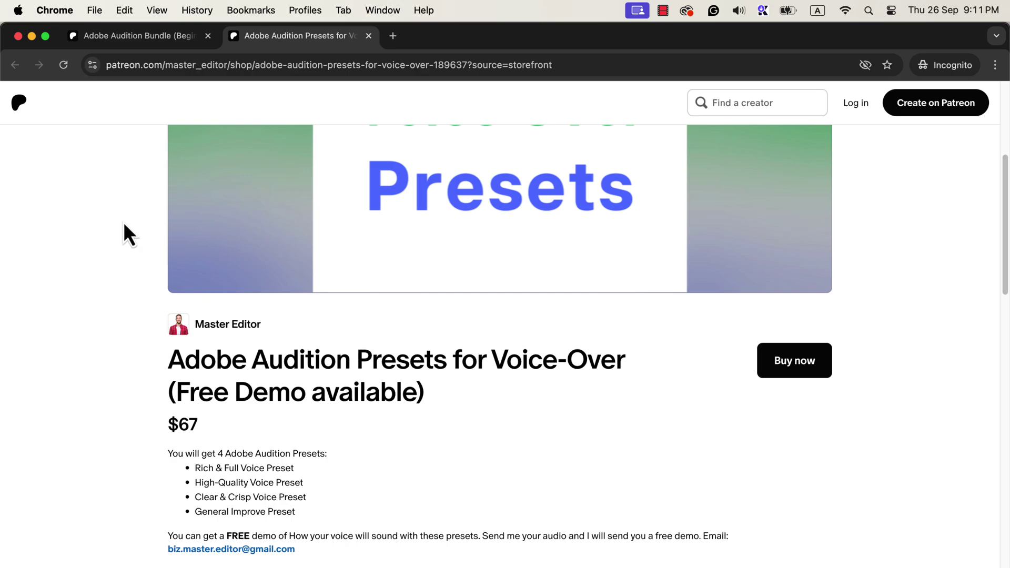
left_click(163, 41)
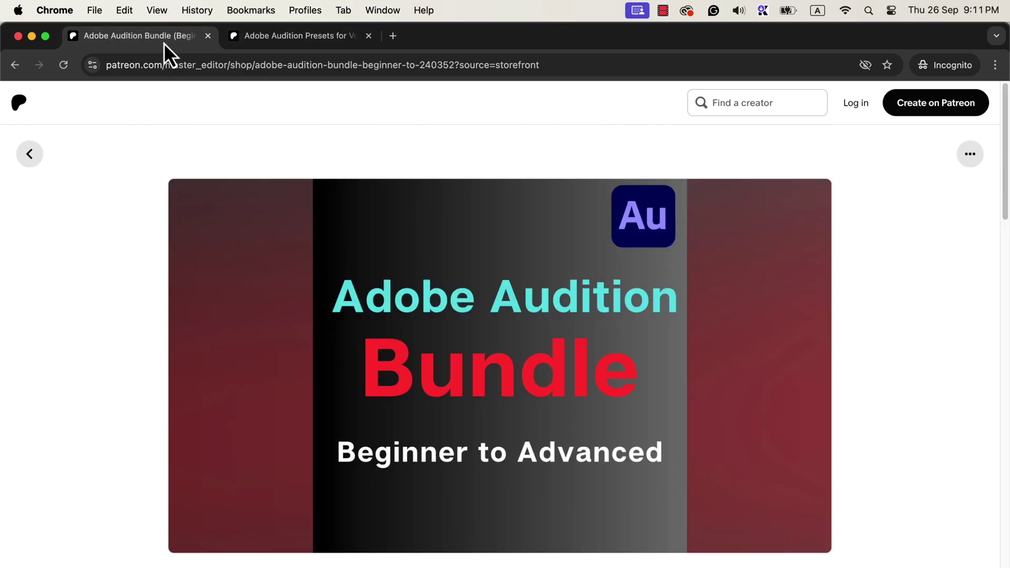
scroll(101, 312, "down", 1)
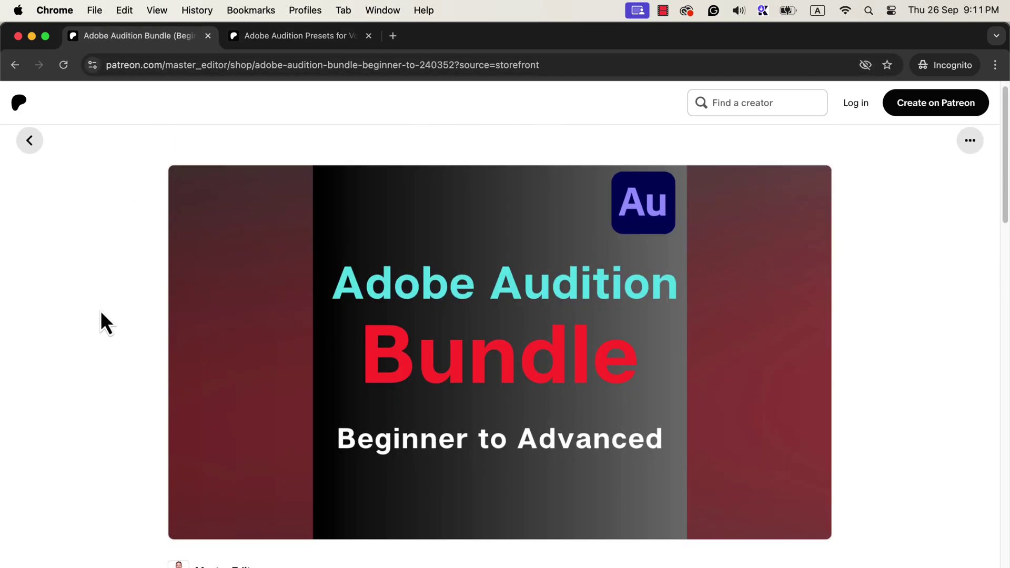
scroll(101, 312, "down", 1)
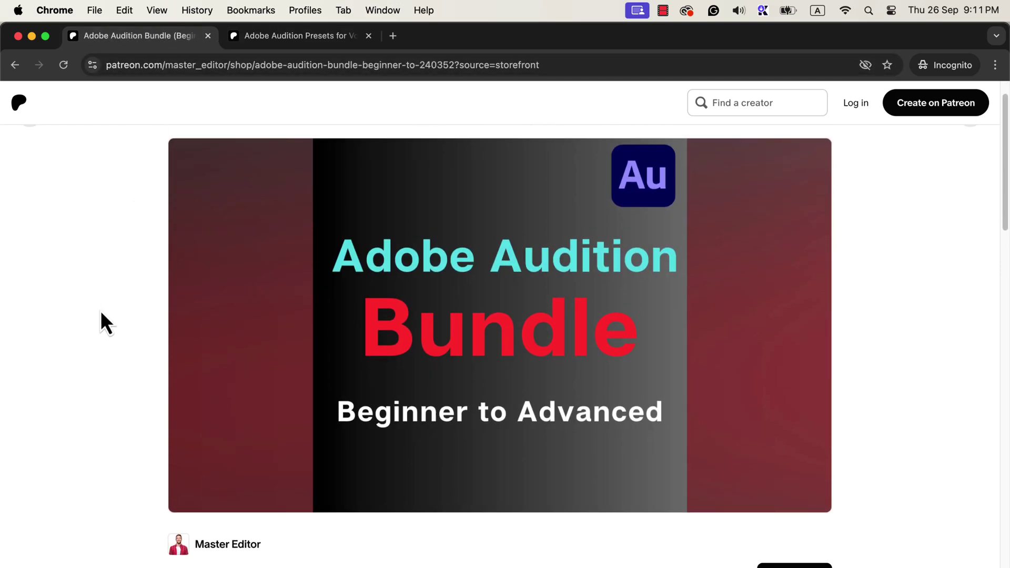
scroll(101, 312, "down", 1)
scroll(101, 312, "down", 3)
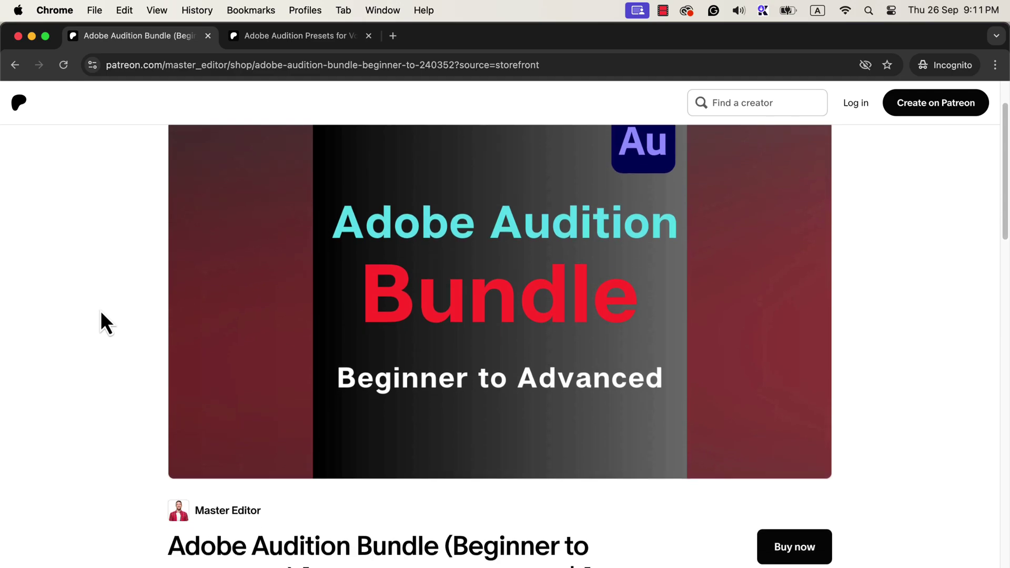